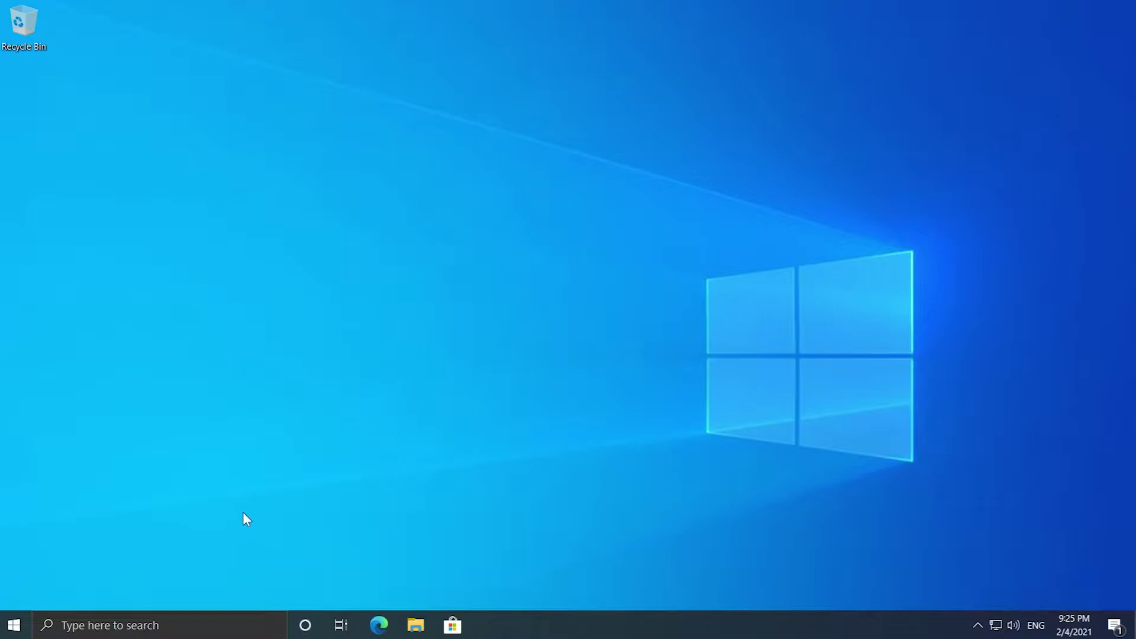
Step: Go to Settings > Accounts > Family & other users and choose Add someone else to this PC
click(14, 625)
click(15, 557)
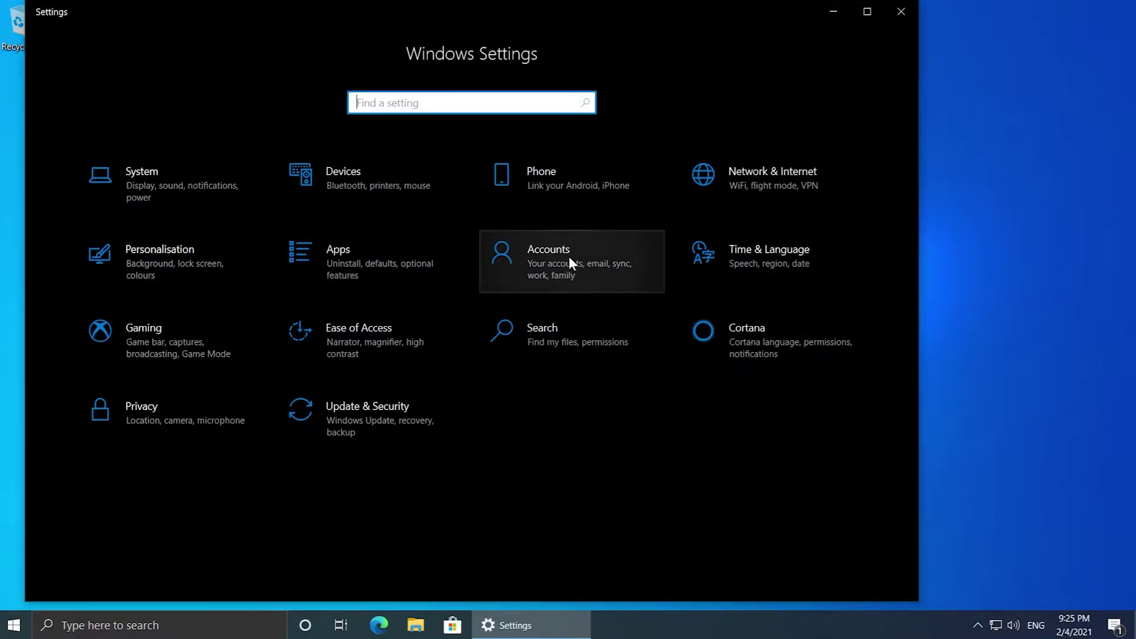
click(569, 257)
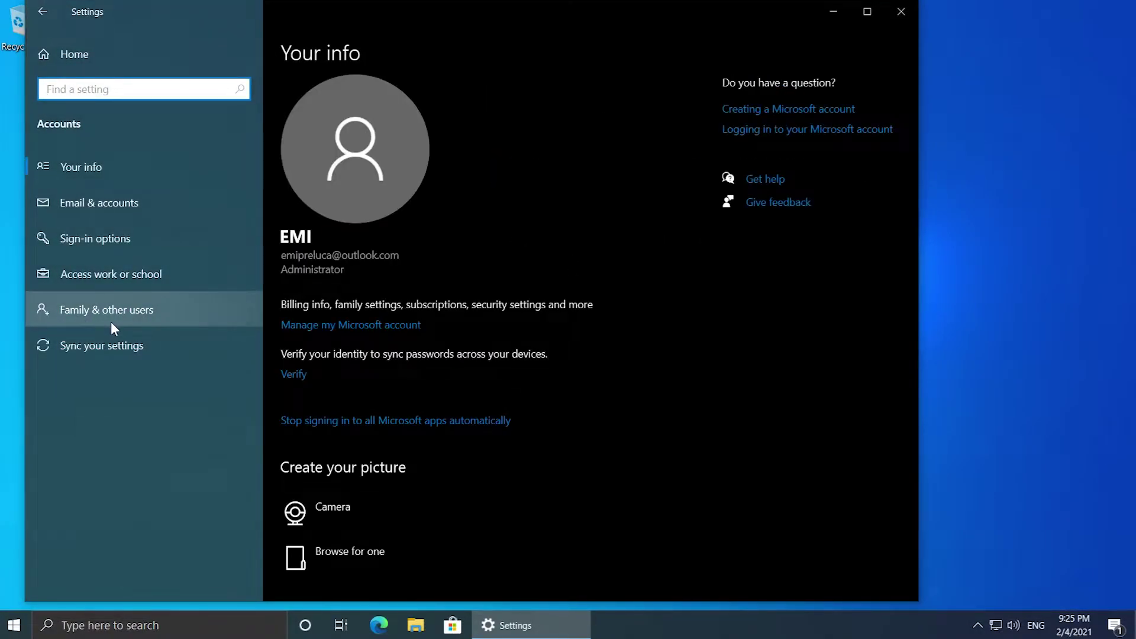
click(126, 320)
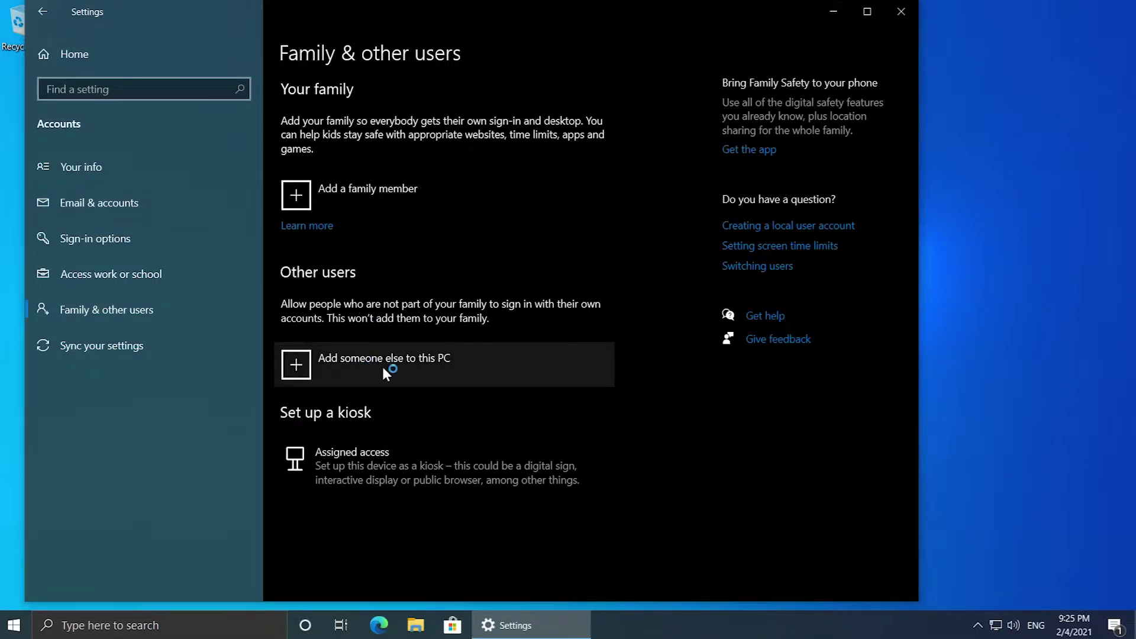
click(412, 371)
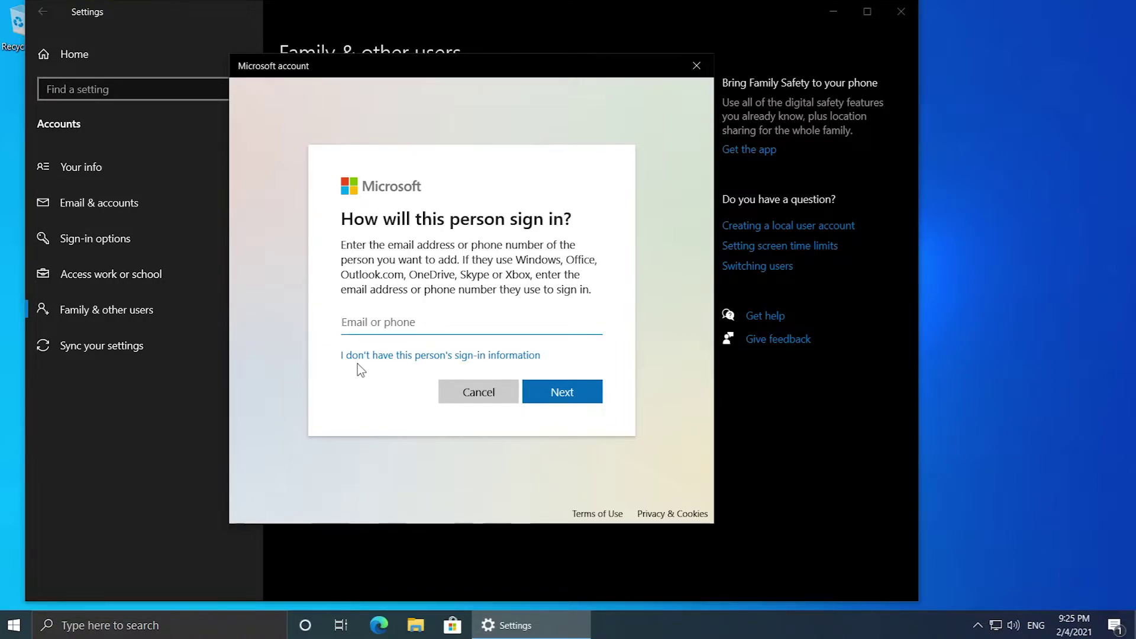
Step: Create a local account named 'TechBased' without a Microsoft account
click(481, 357)
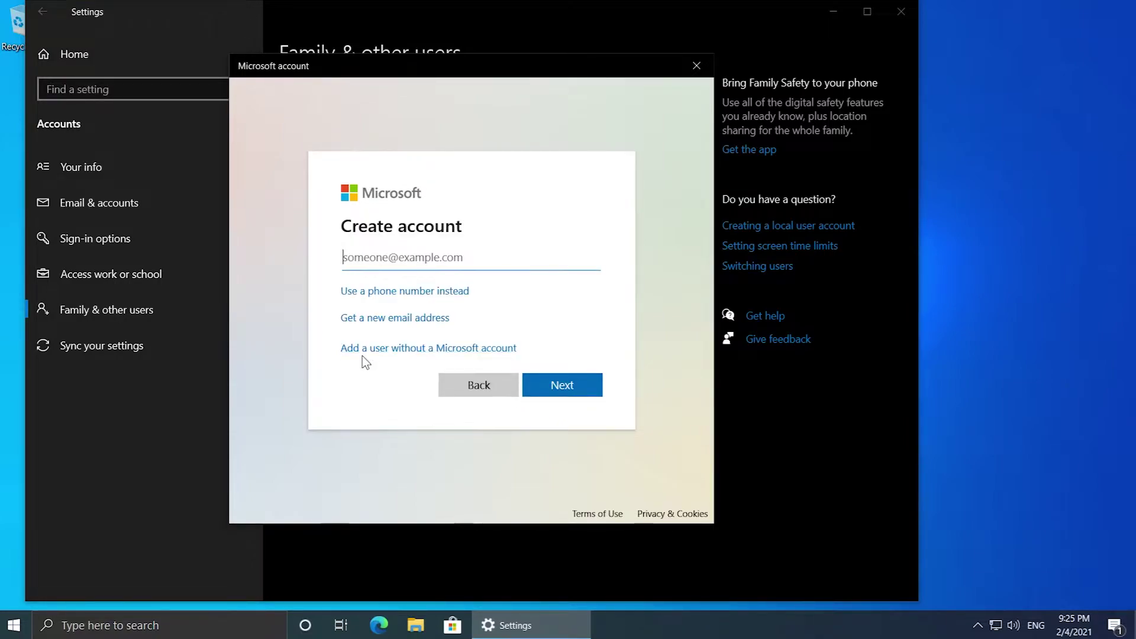
click(463, 353)
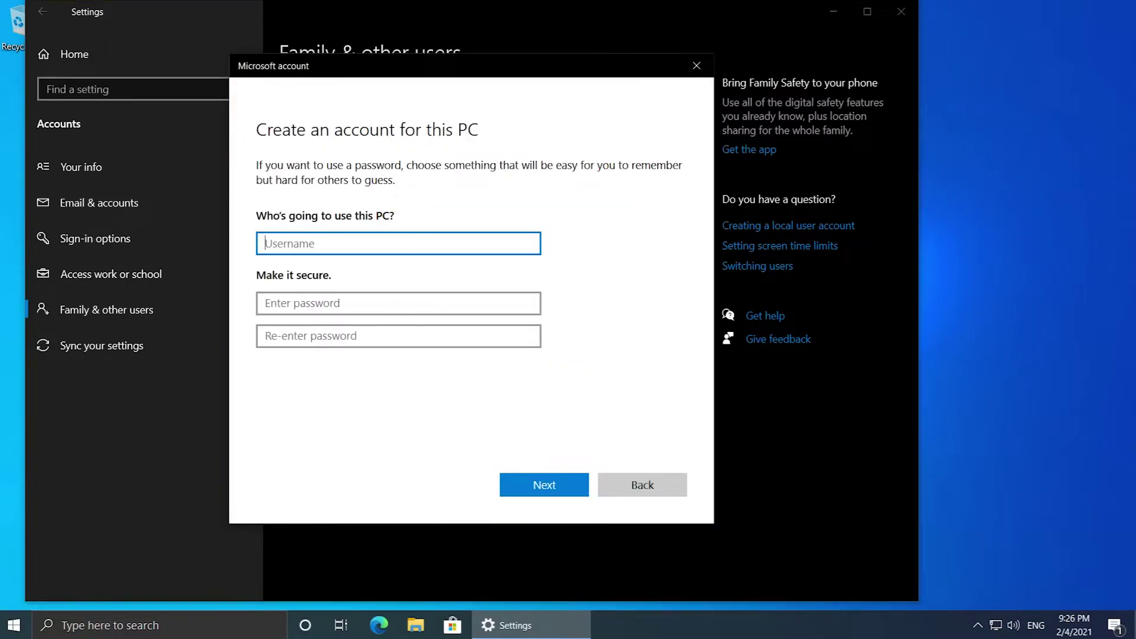
text(TechBased)
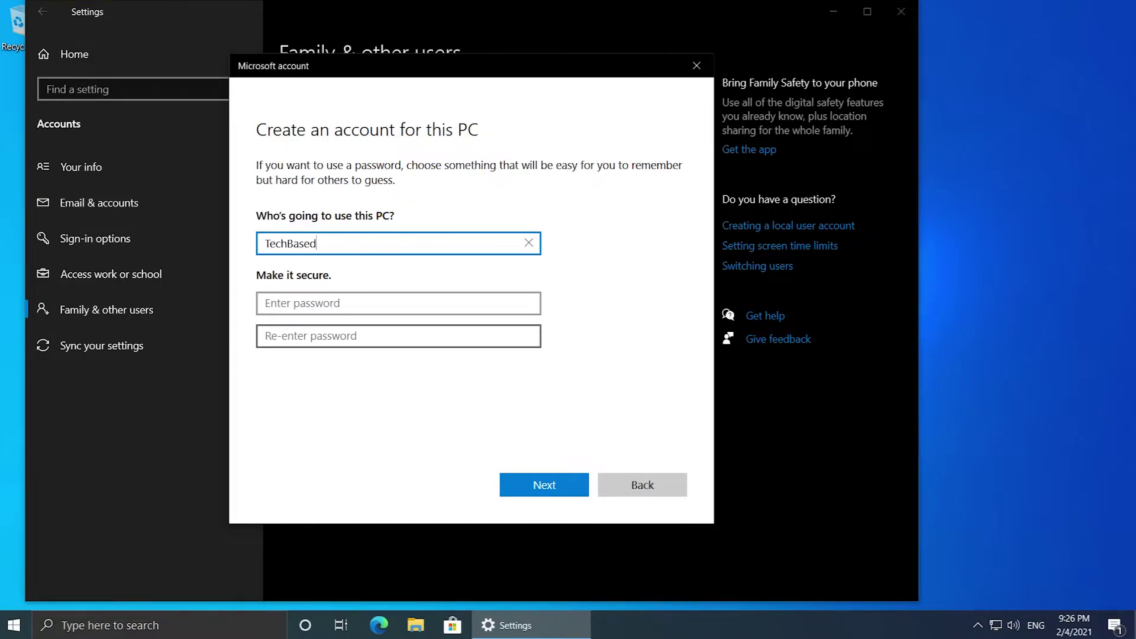
click(535, 489)
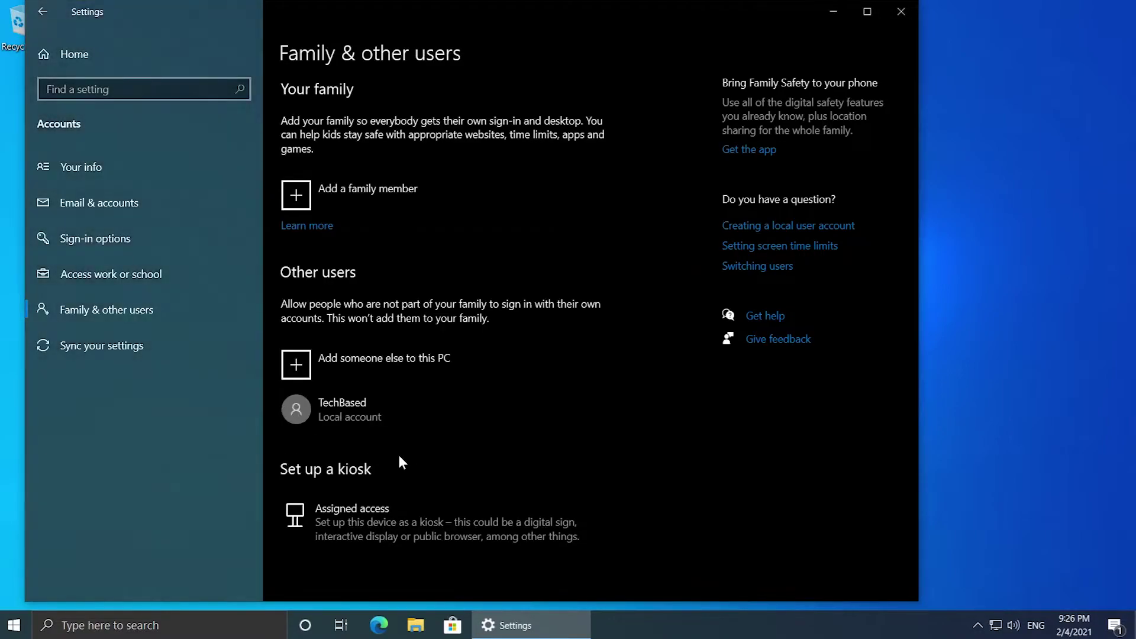
Step: Change the TechBased account type to Administrator and close Settings
click(354, 413)
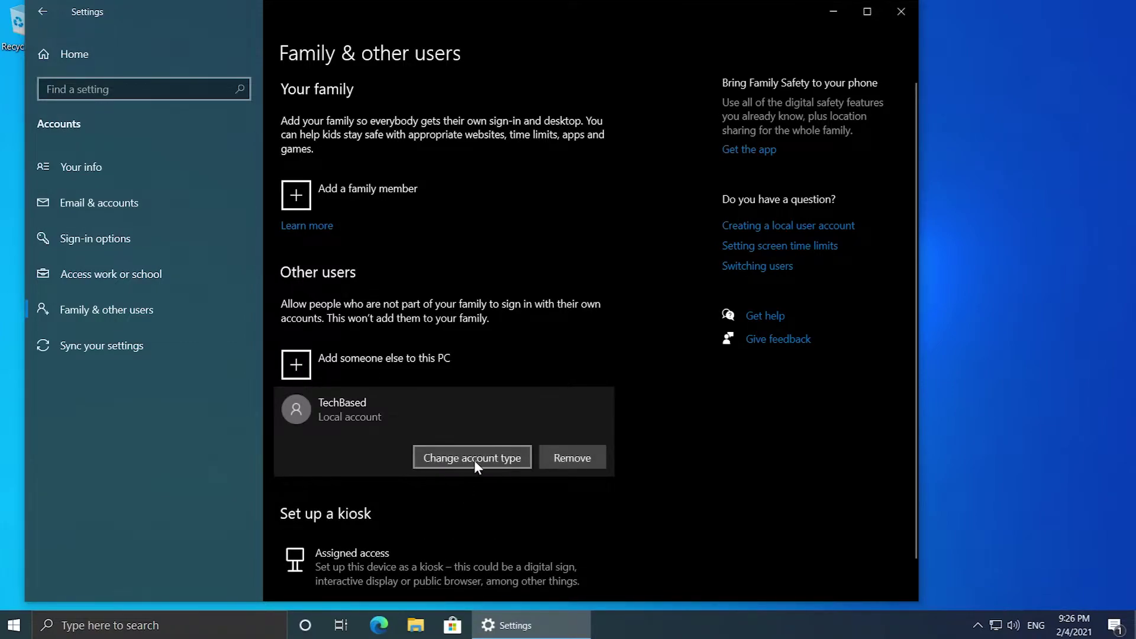
click(474, 460)
click(332, 323)
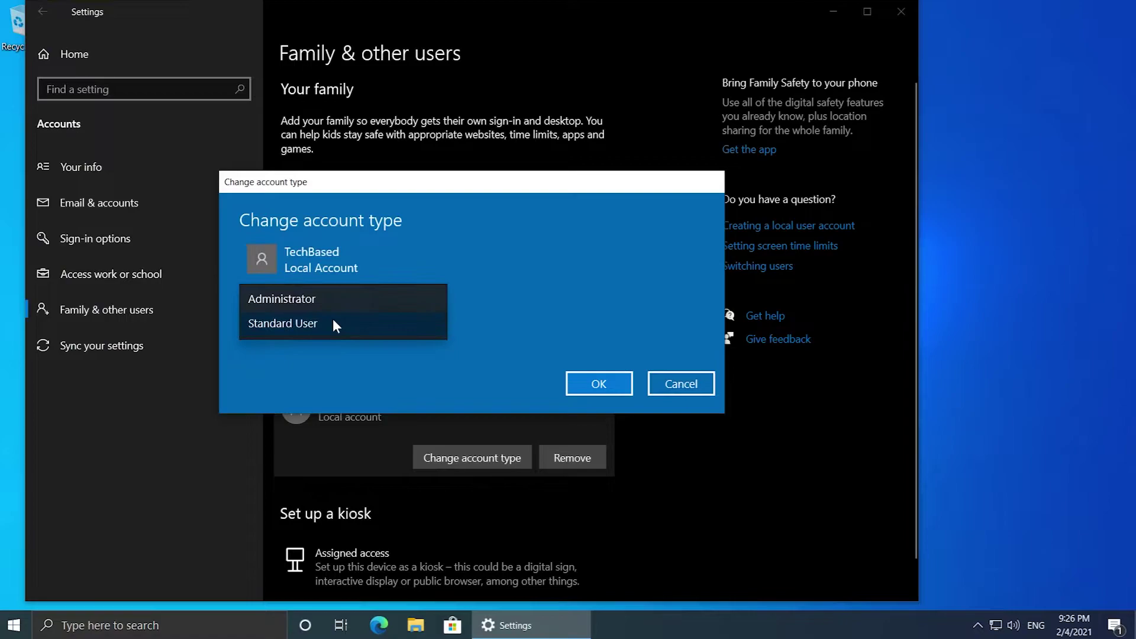
click(260, 297)
click(599, 385)
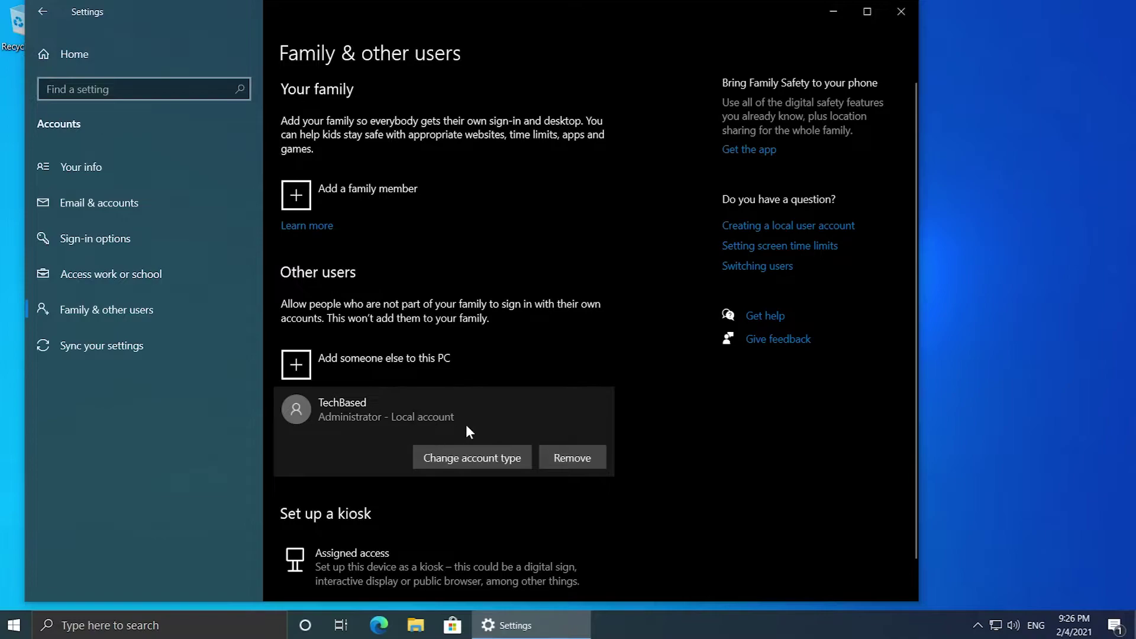
key(alt+F4)
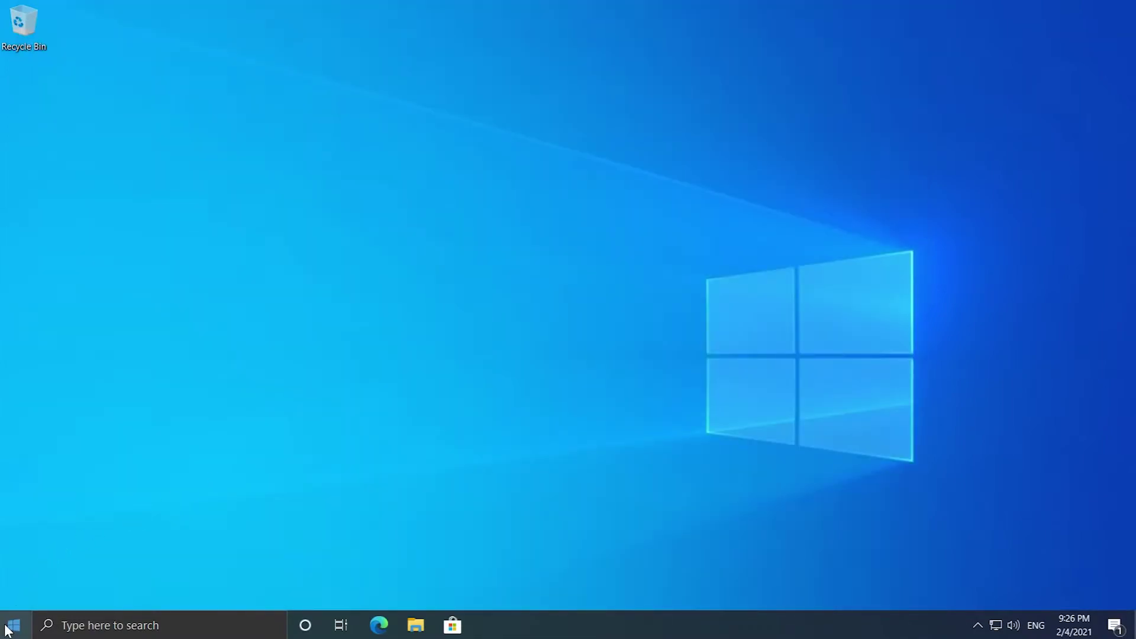
Step: Sign out of the current user and sign in as the new local TechBased account
right_click(14, 625)
mouse_move(101, 582)
click(254, 507)
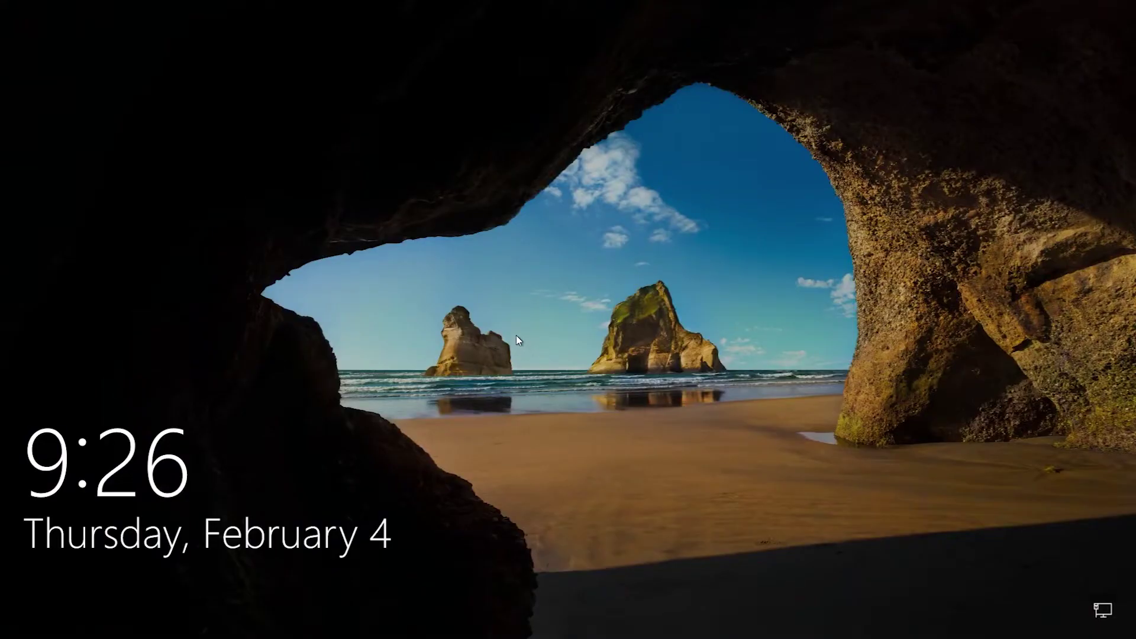
click(516, 335)
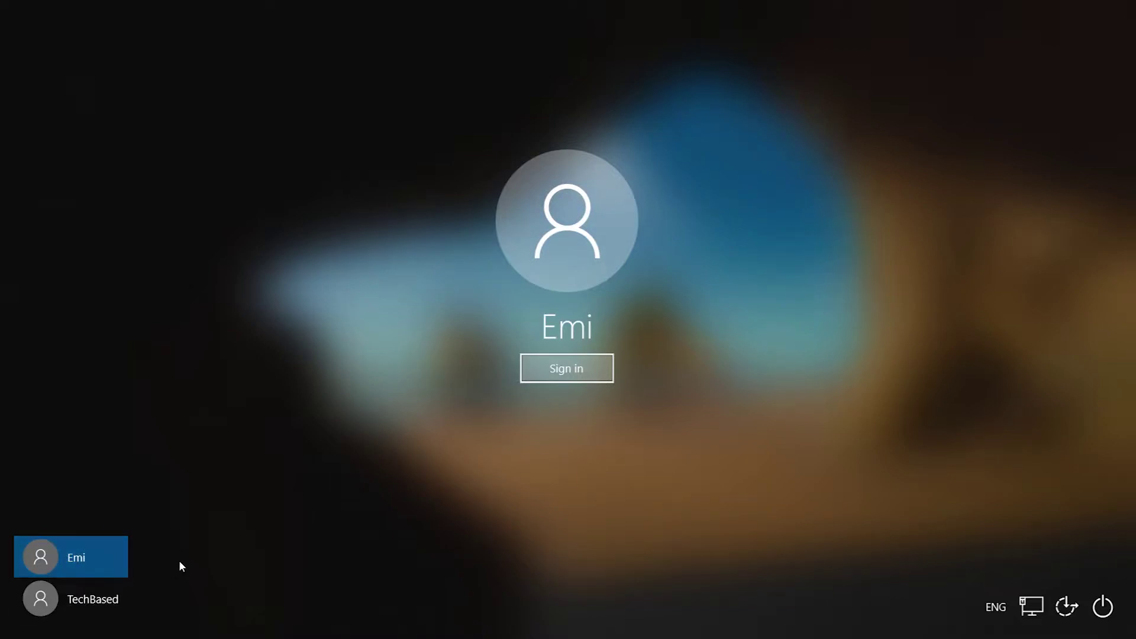
click(81, 601)
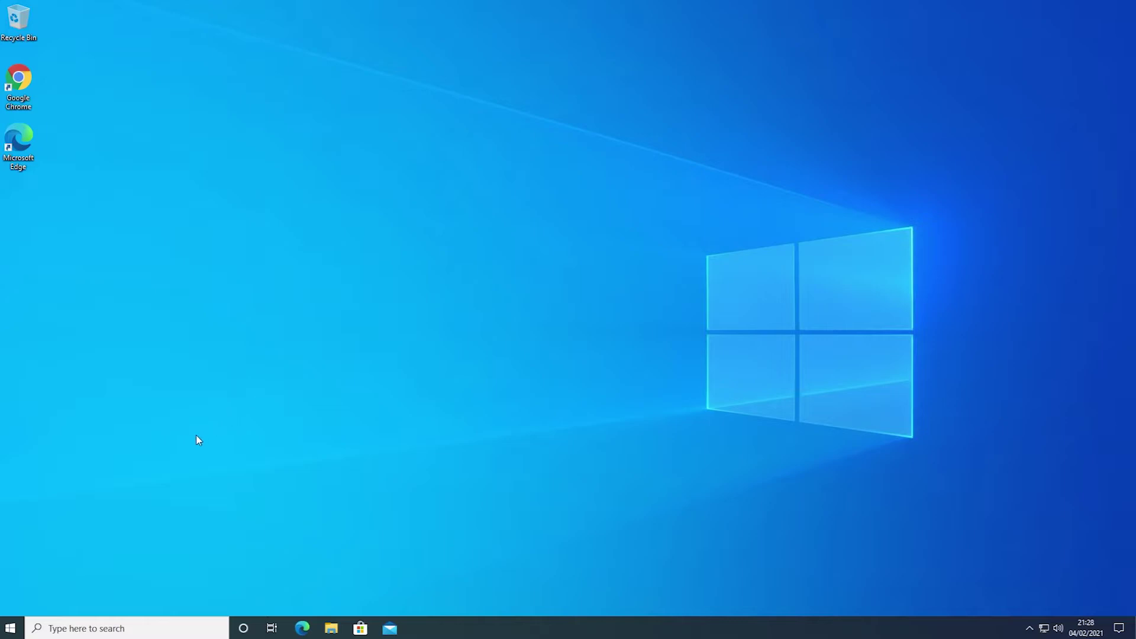
click(10, 628)
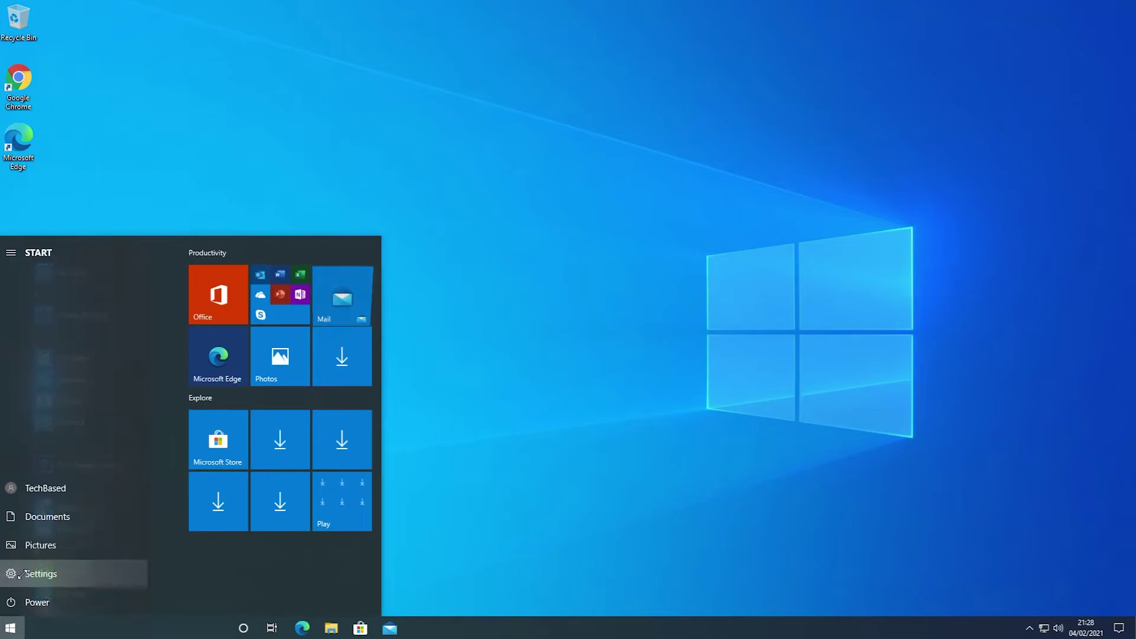
click(22, 573)
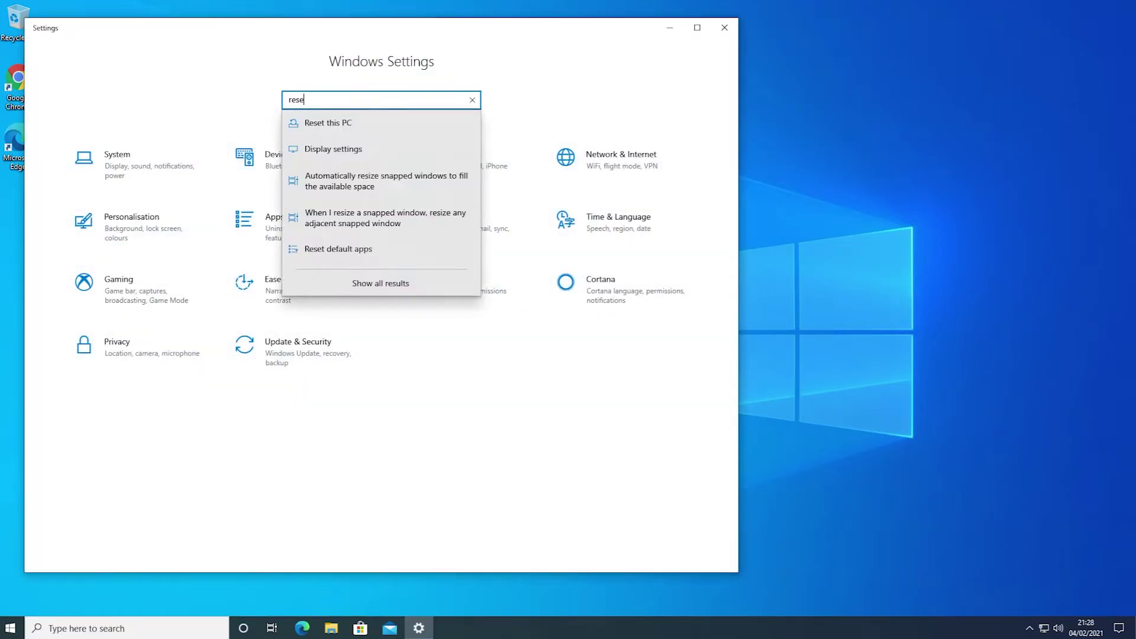
click(329, 126)
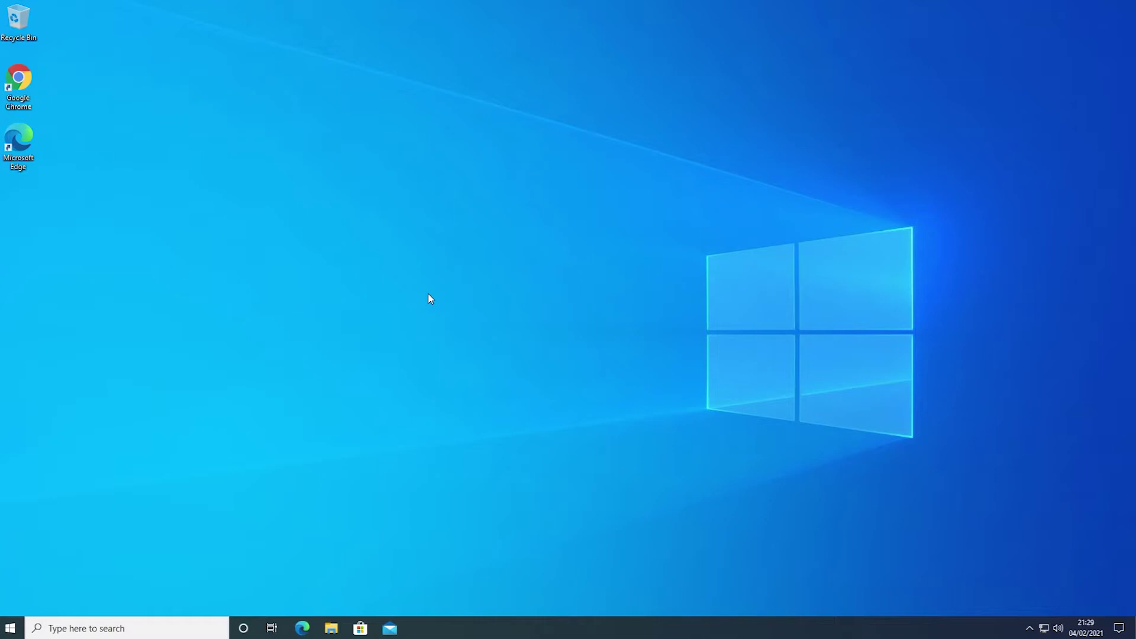
Step: Search for Registry Editor and run it as administrator, accepting the UAC prompt
click(119, 628)
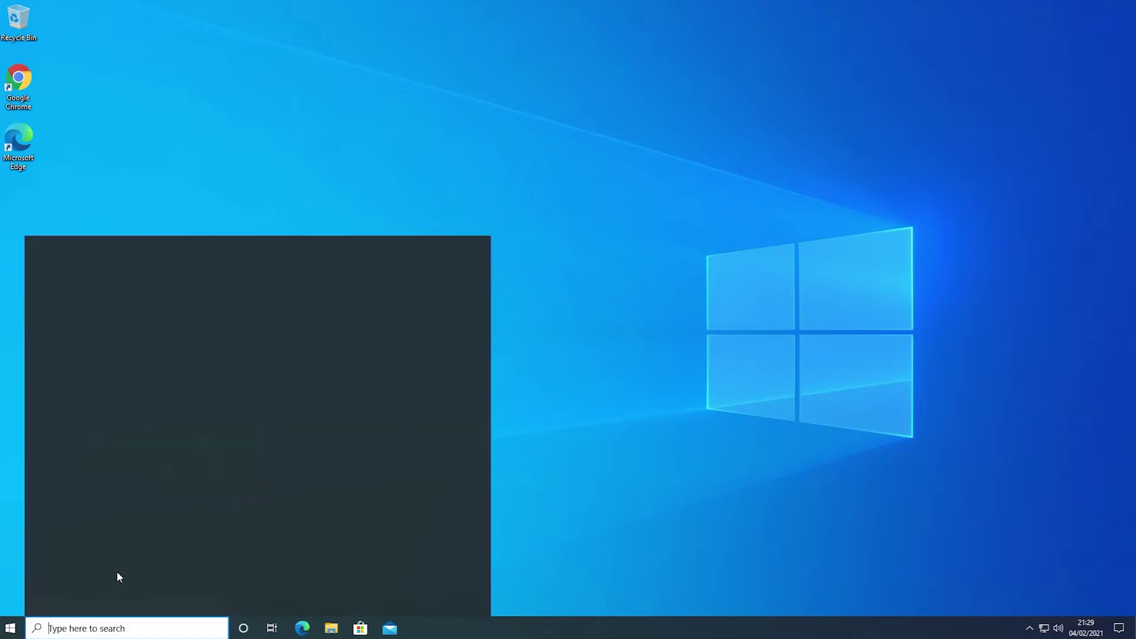
text(rege)
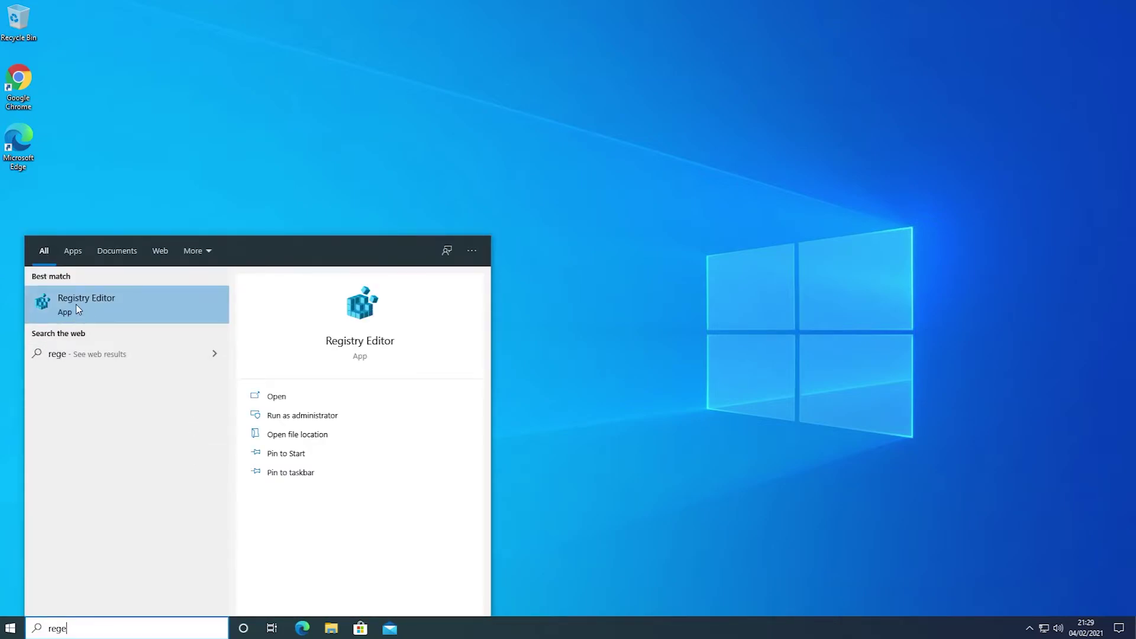
right_click(76, 304)
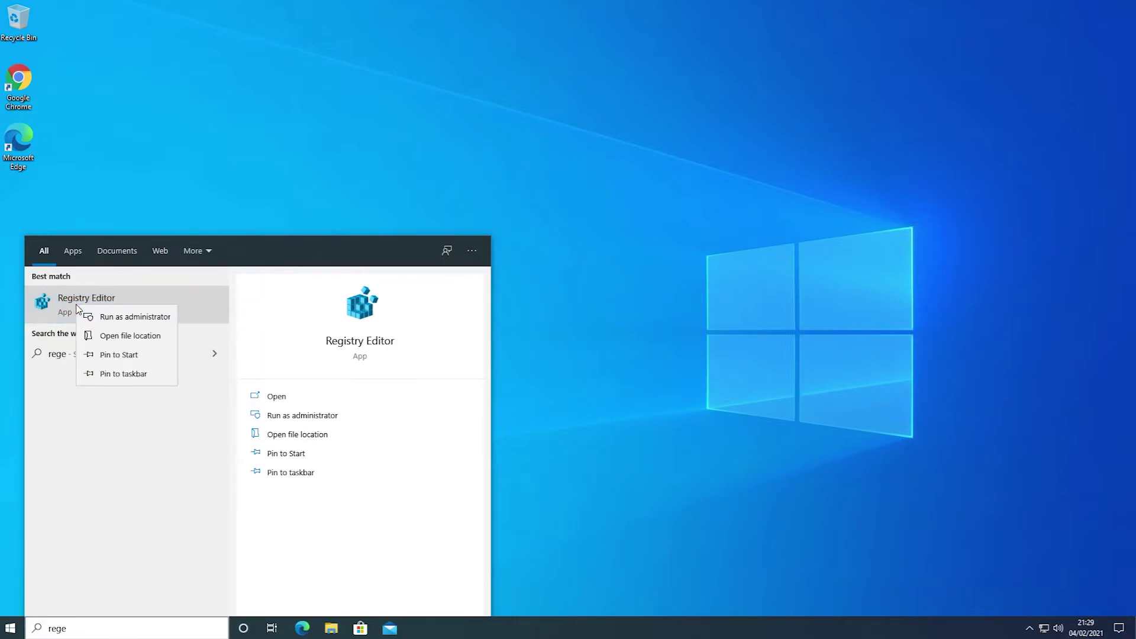
click(125, 318)
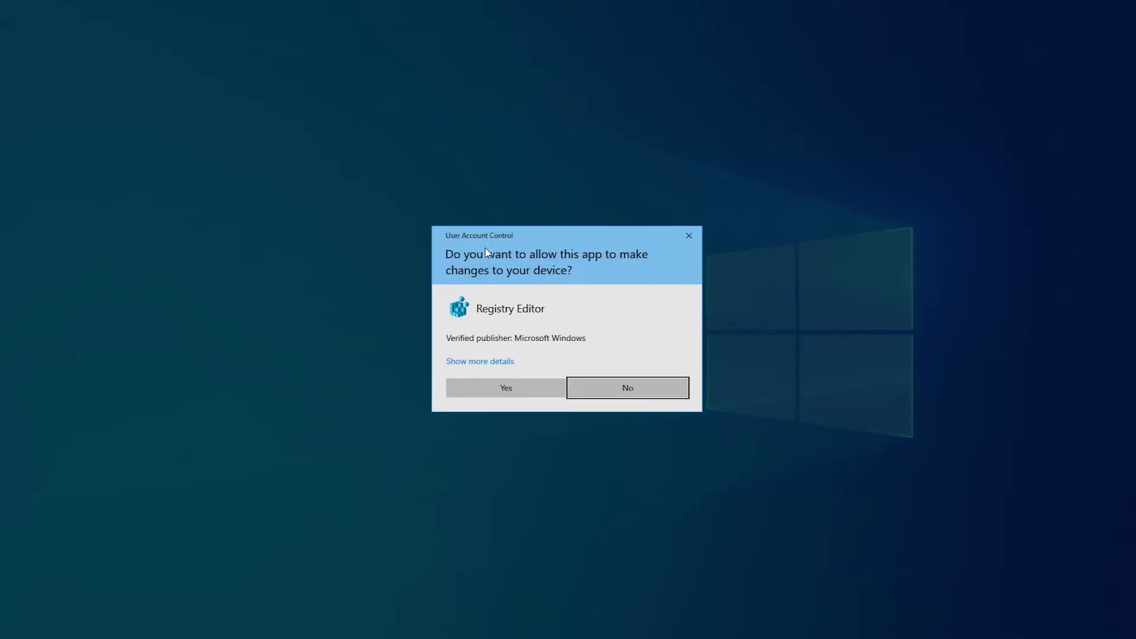
click(503, 389)
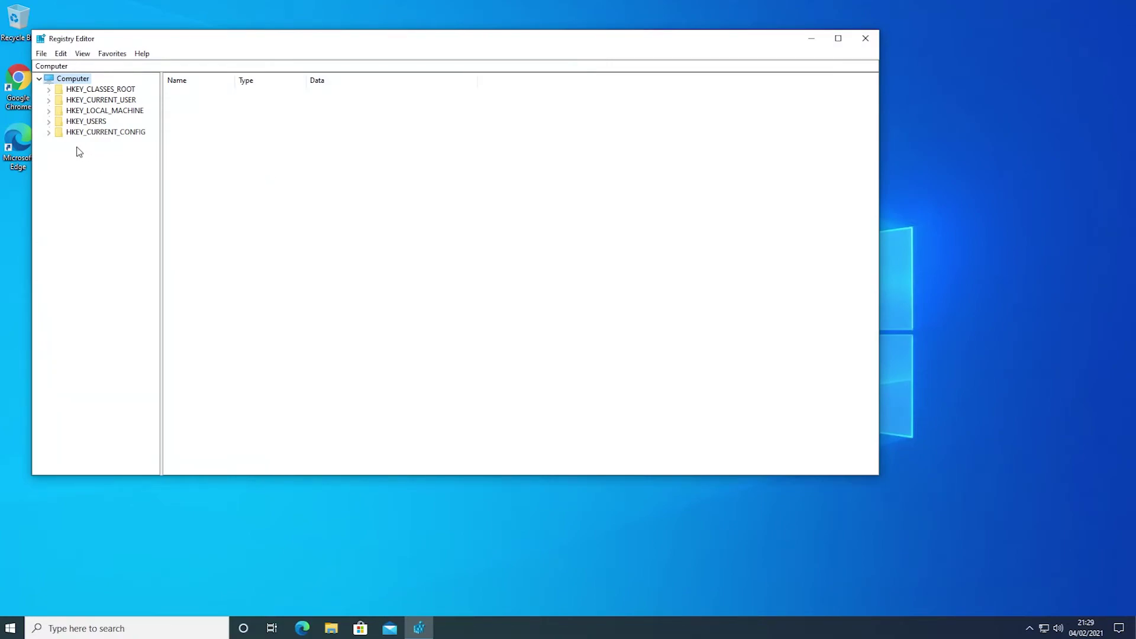
Step: Navigate to HKEY_LOCAL_MACHINE\SOFTWARE\Microsoft\Windows NT\CurrentVersion\ProfileList and expand it
click(49, 112)
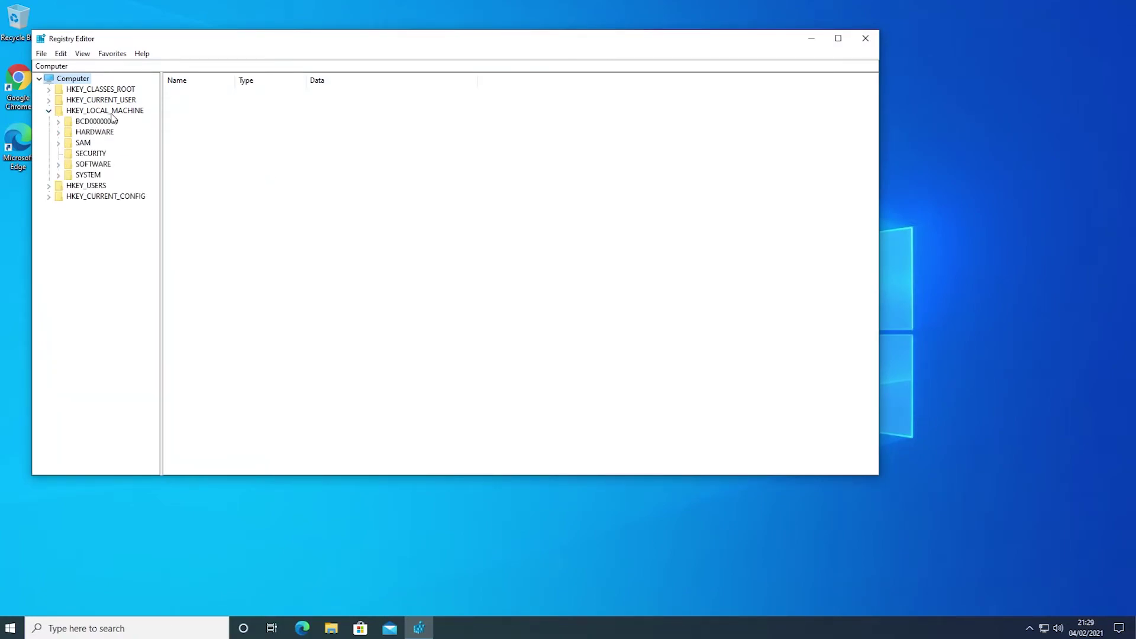
click(58, 165)
click(67, 260)
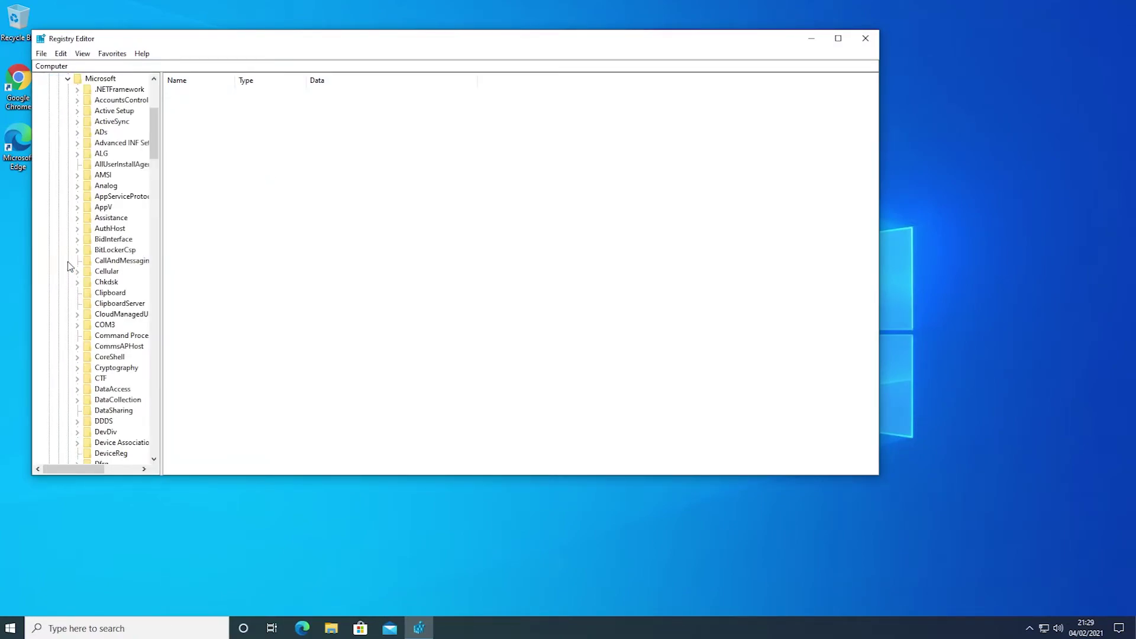
scroll(119, 289, down, 20)
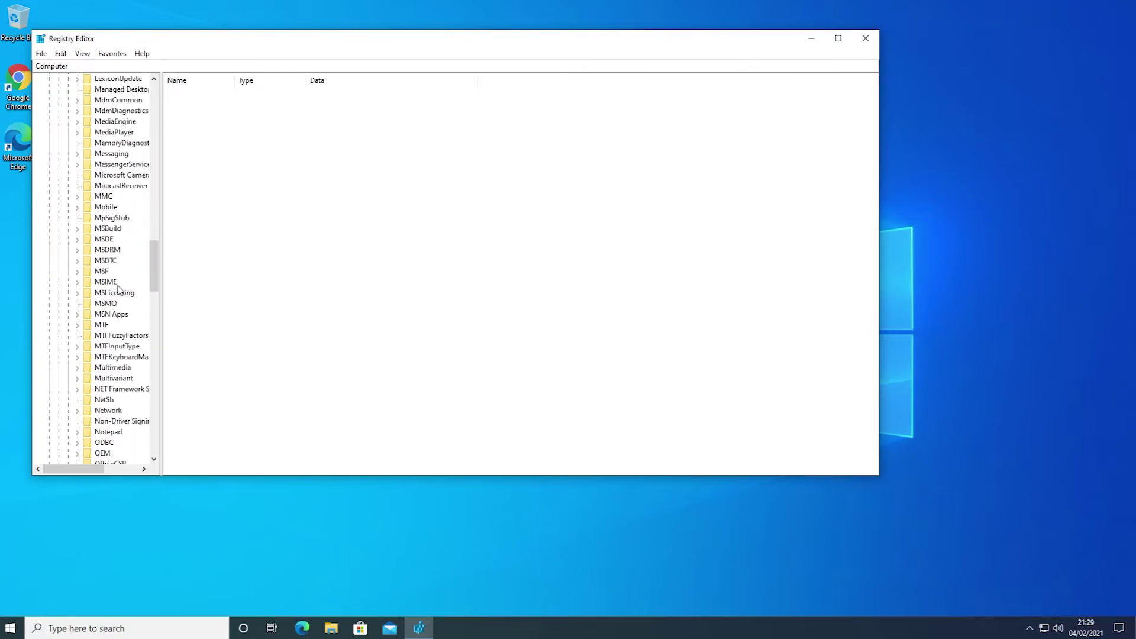
scroll(118, 289, down, 20)
click(76, 378)
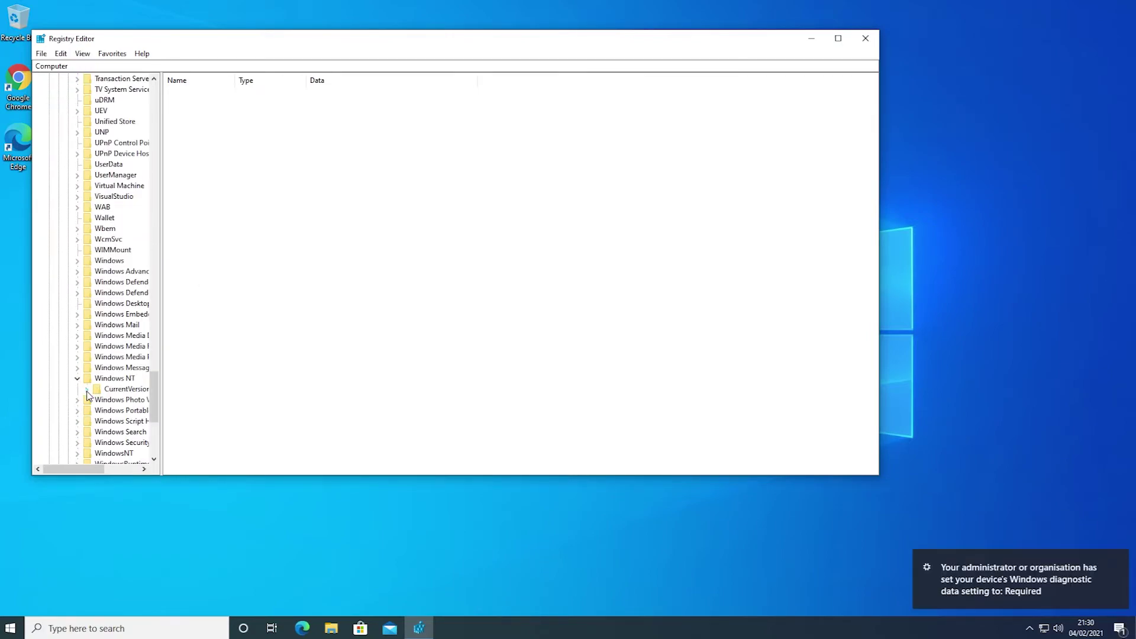
click(87, 390)
drag(160, 253, 231, 256)
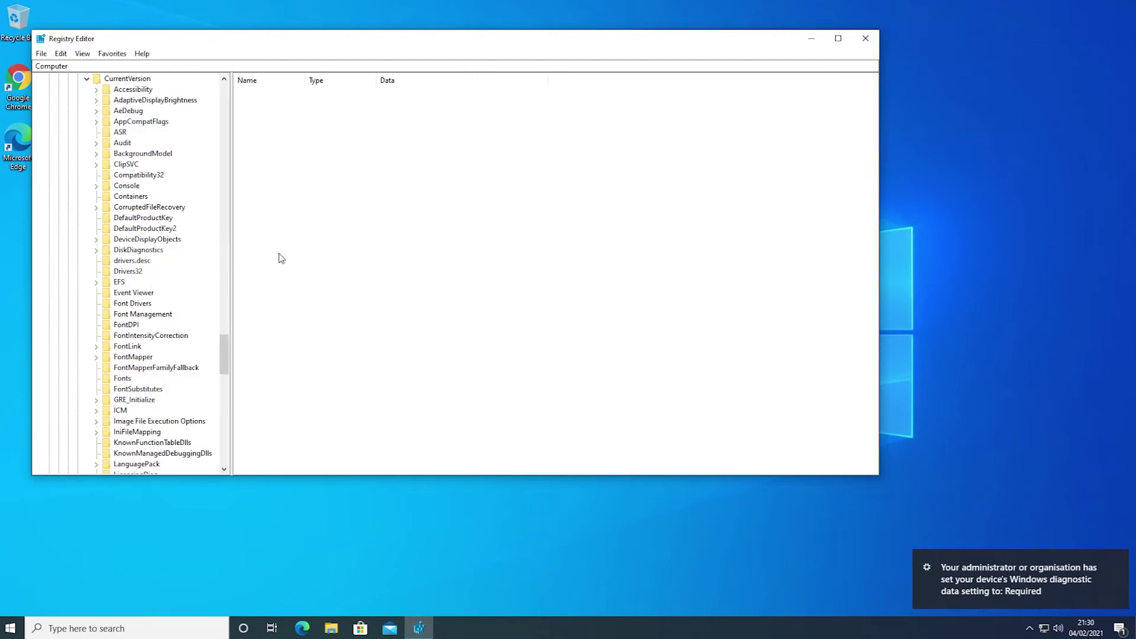
scroll(137, 290, down, 10)
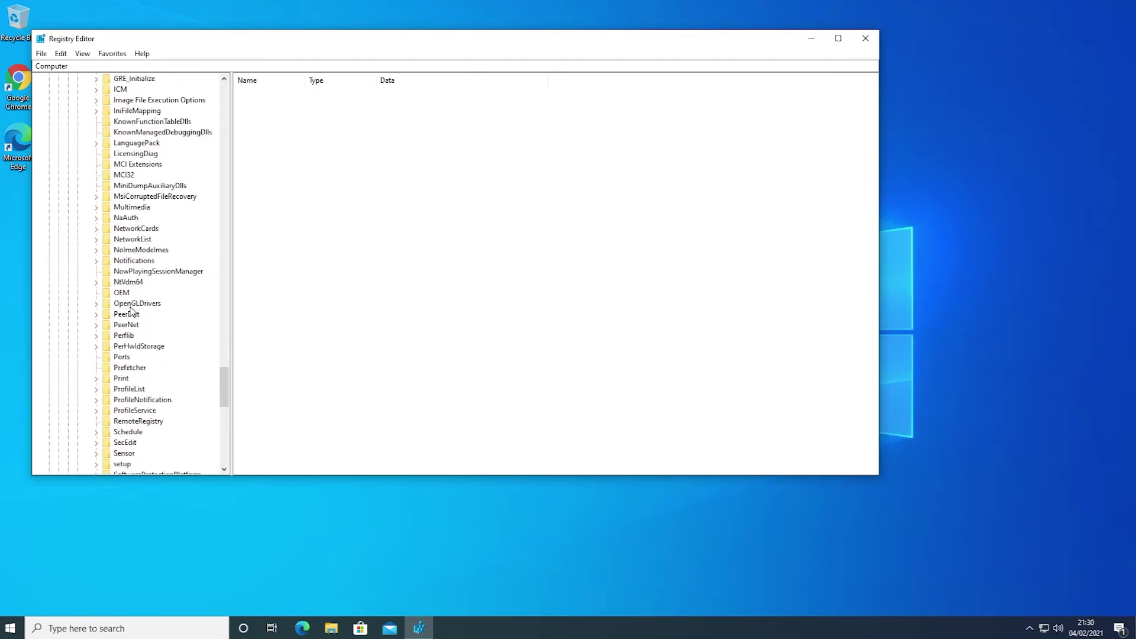
double_click(123, 390)
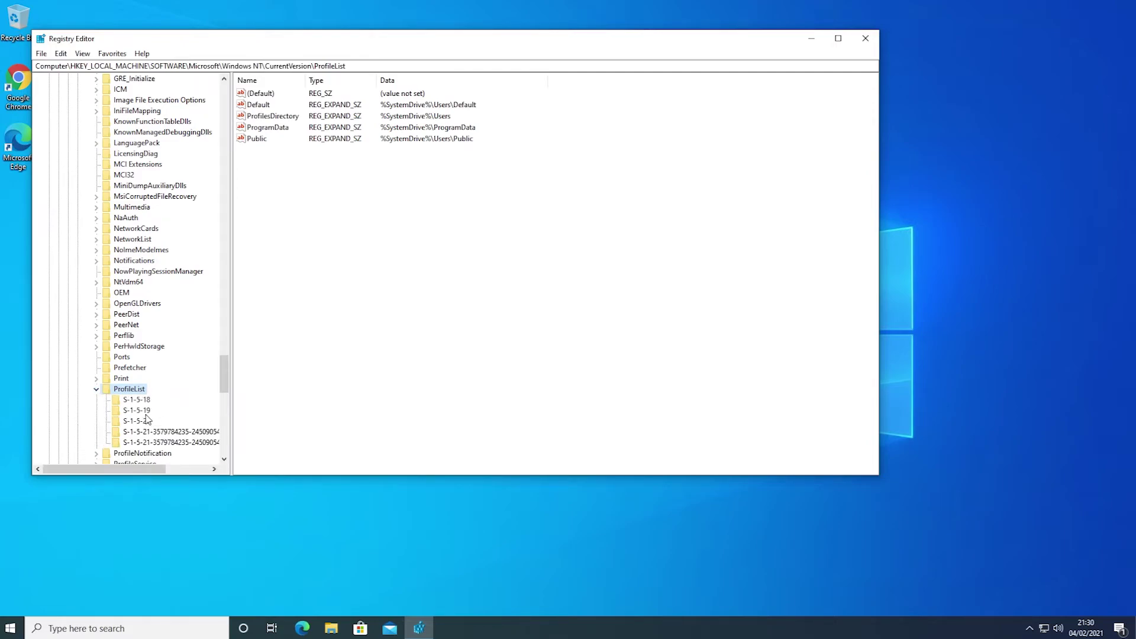
Step: Compare the values of the two S-1-5-21 profile keys to identify the old profile
click(142, 444)
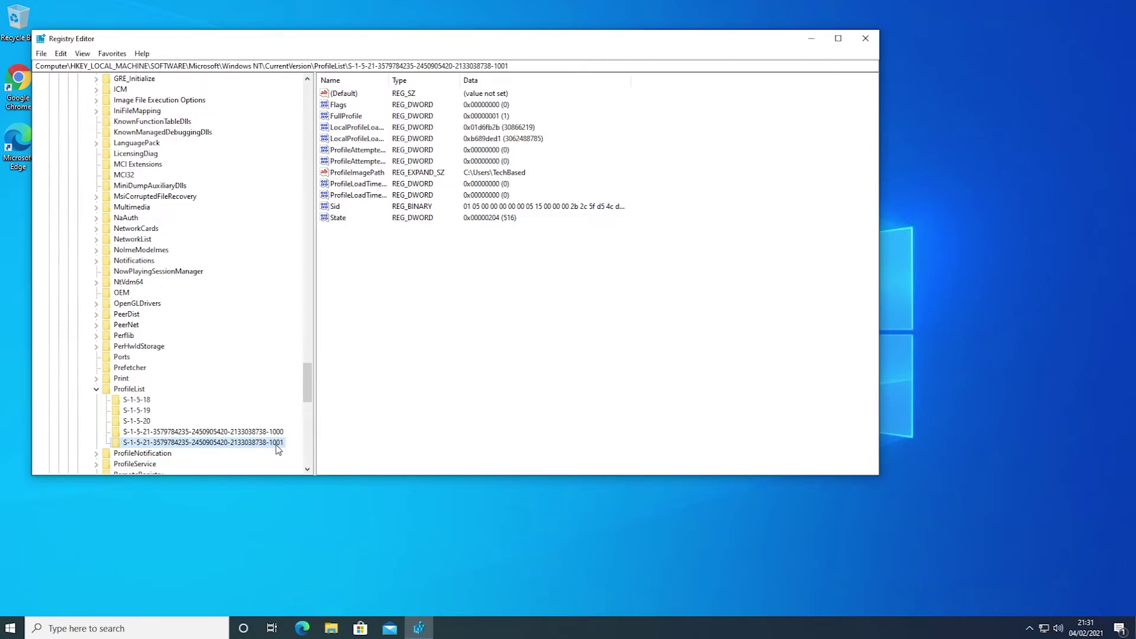
key(Up)
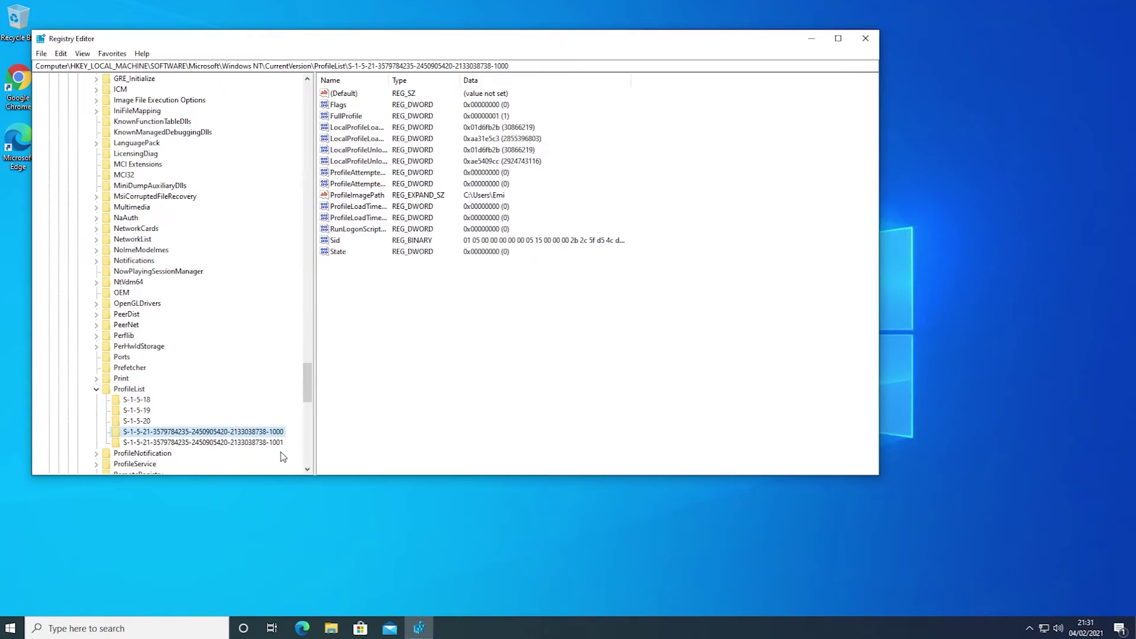
click(253, 443)
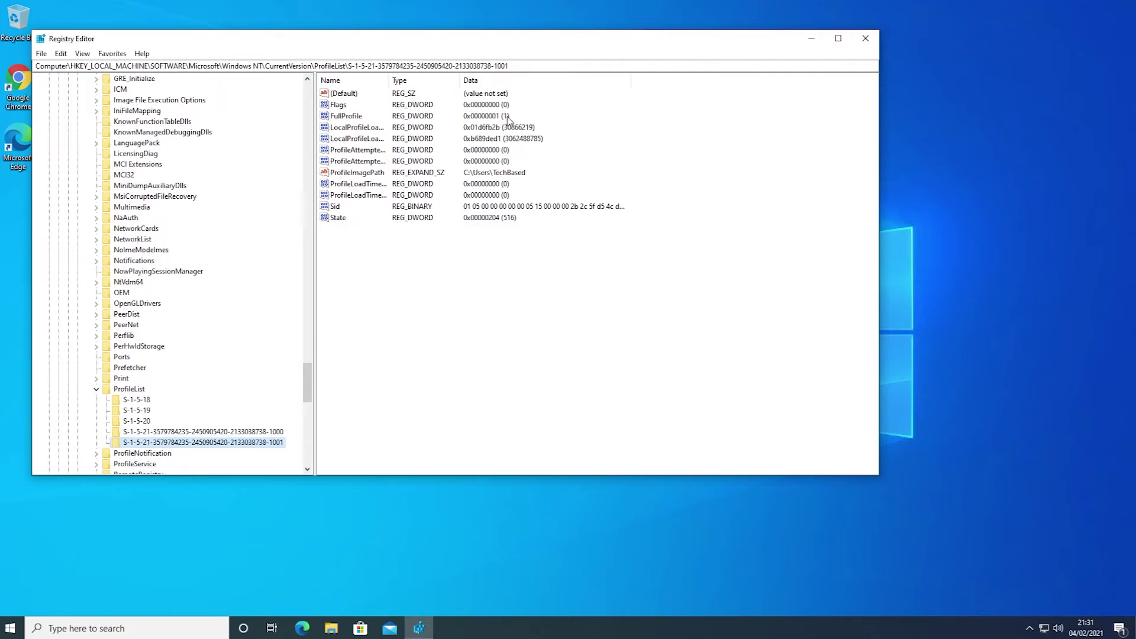
click(497, 178)
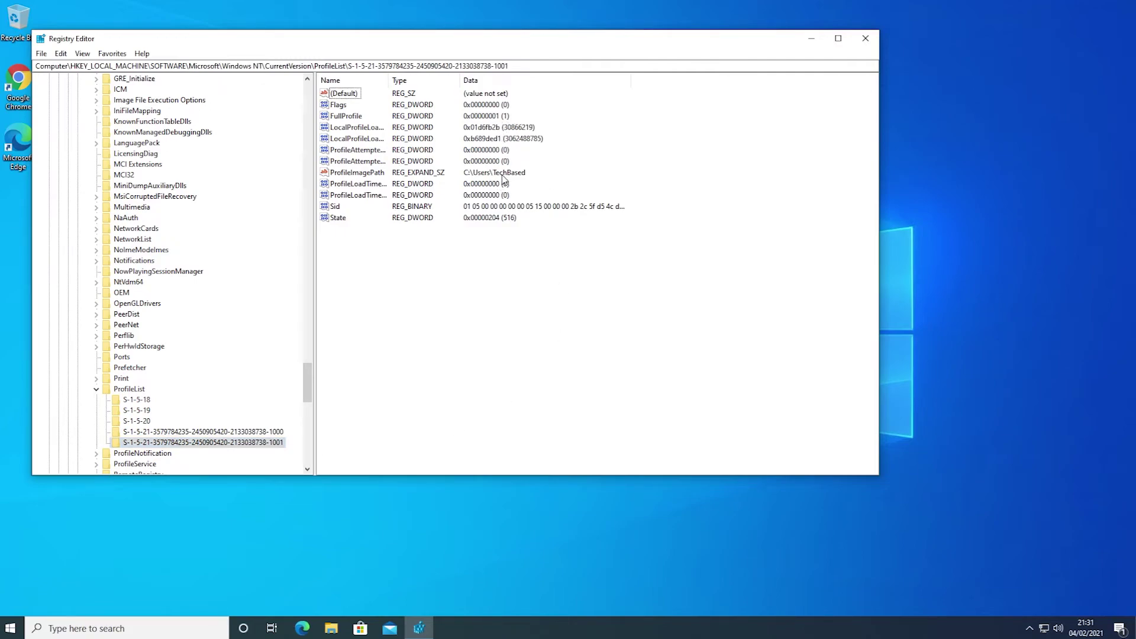
Step: Append .old to the old profile's key ending in -1000, then close Registry Editor
click(275, 432)
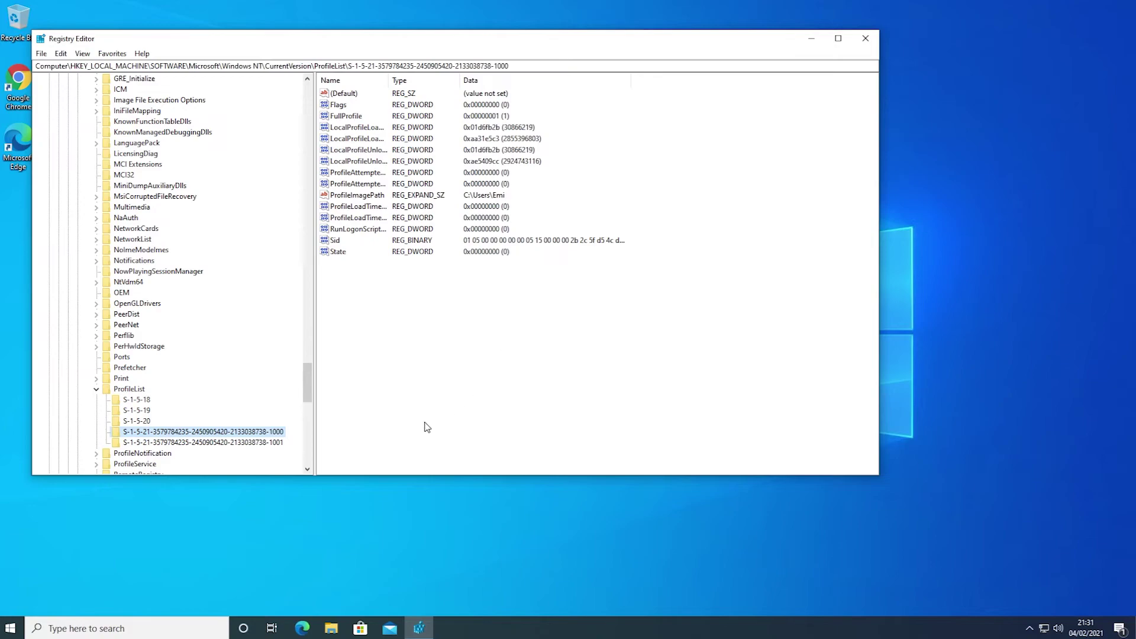
right_click(232, 436)
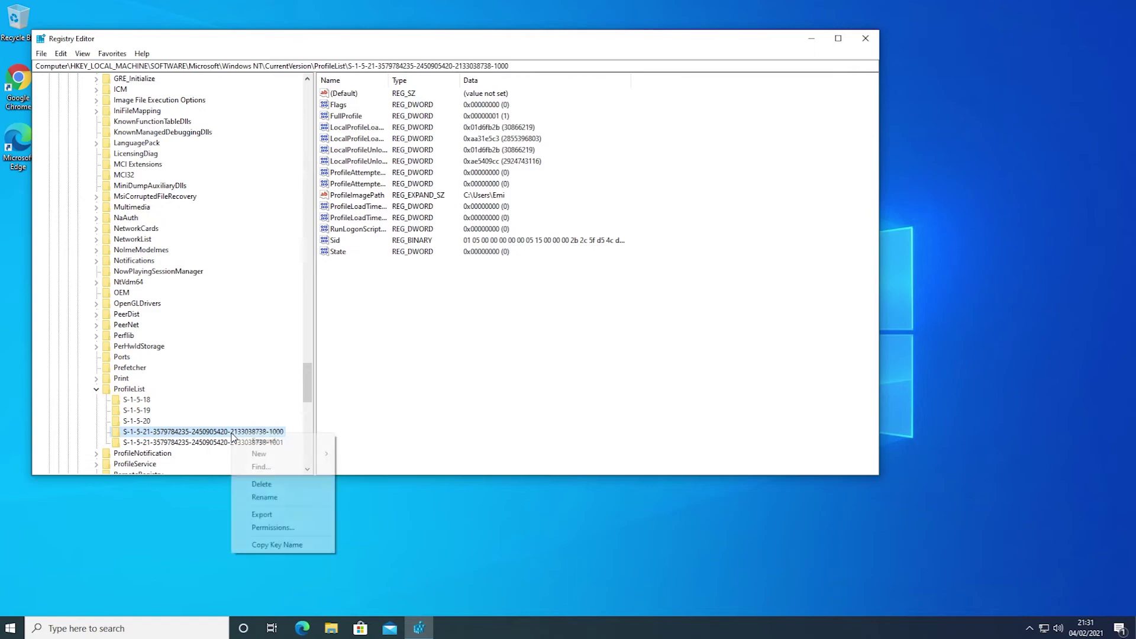
click(263, 503)
key(End)
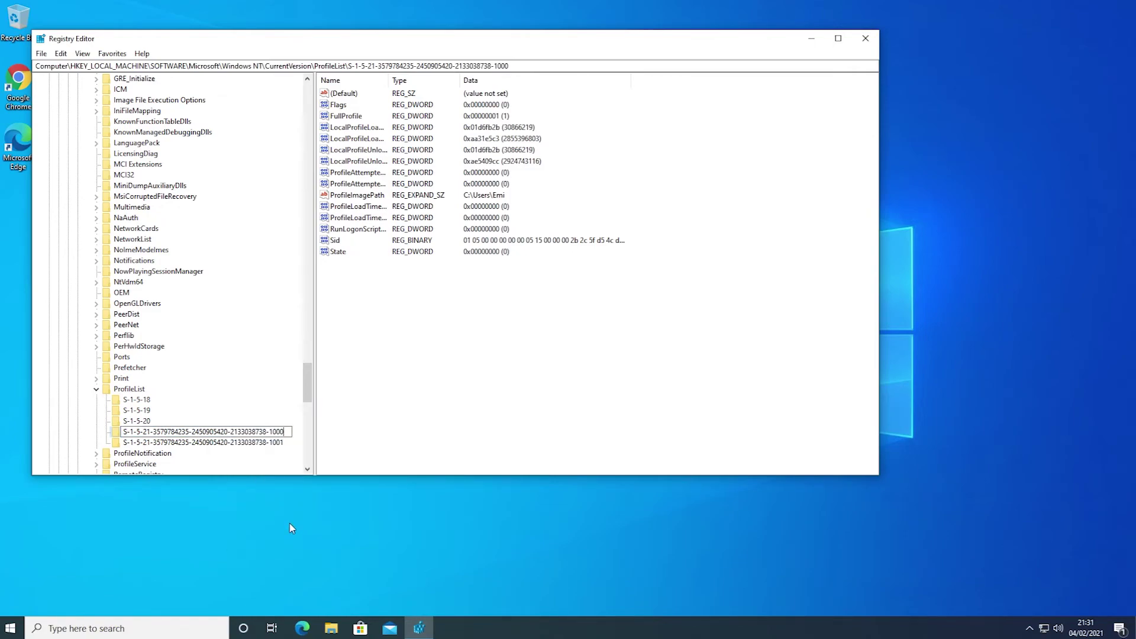
text(.old)
key(Return)
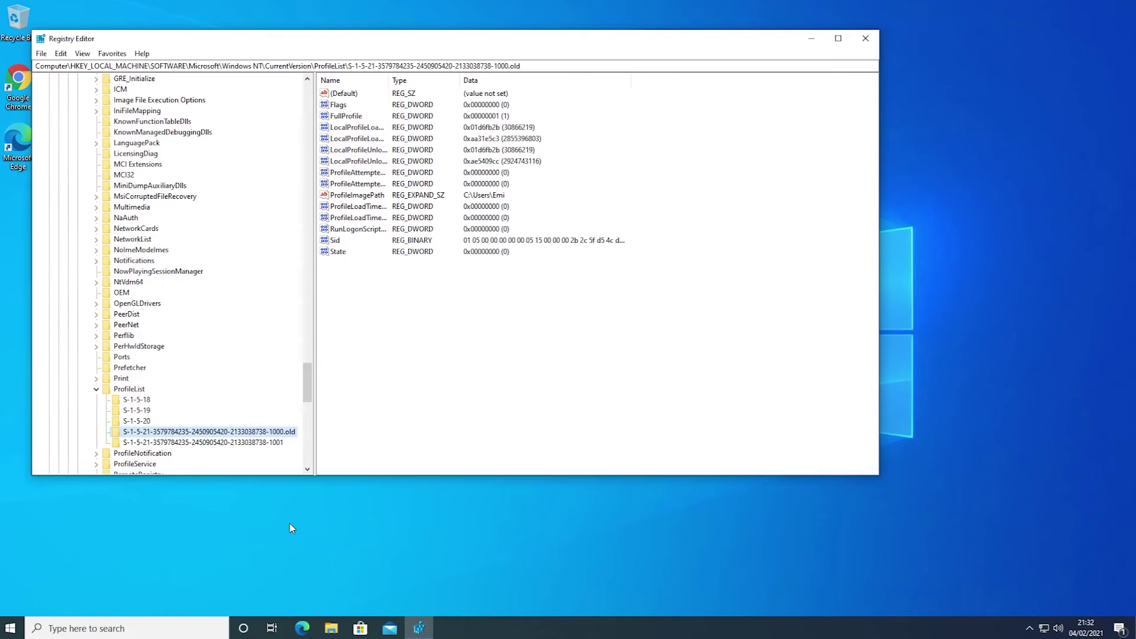
click(865, 39)
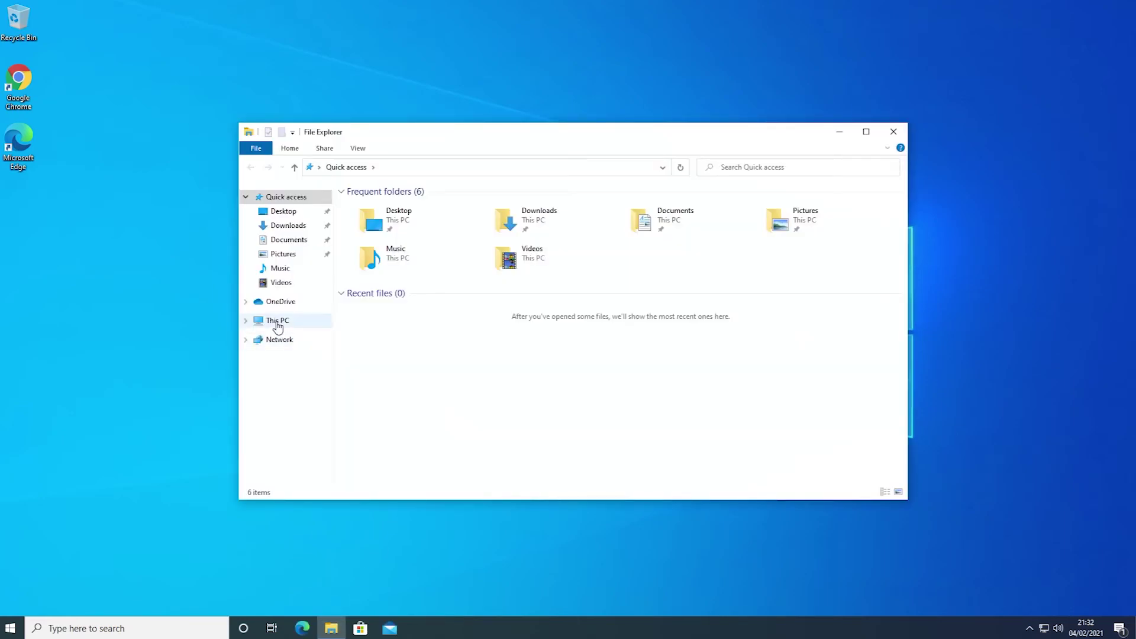
Step: In C:\Users, append .old to the old user's profile folder name
click(272, 322)
double_click(398, 339)
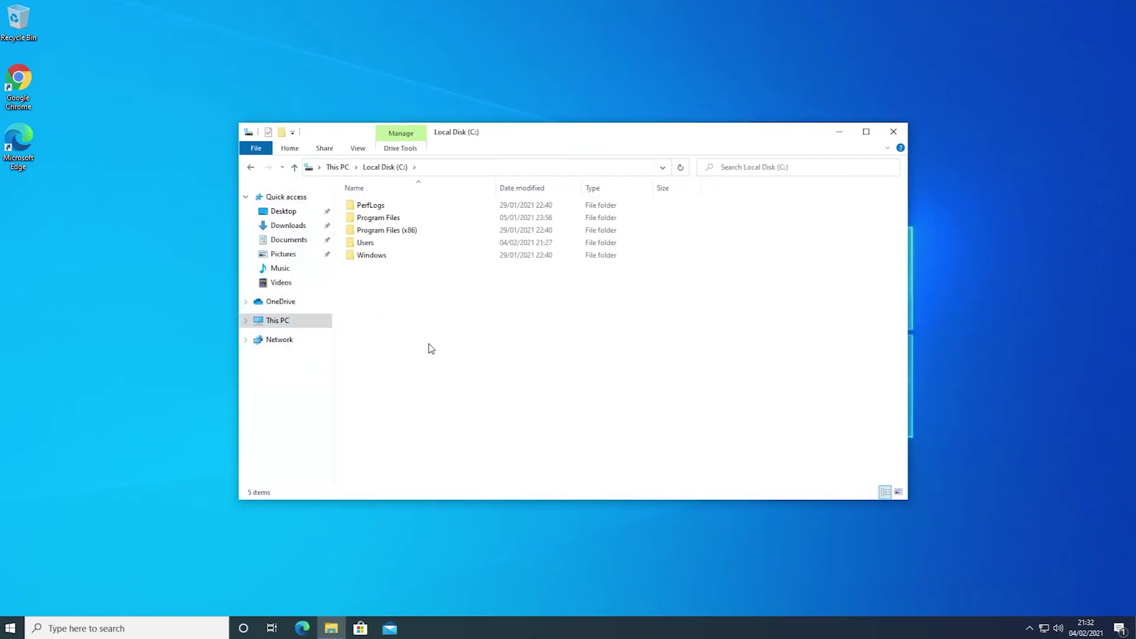
double_click(379, 245)
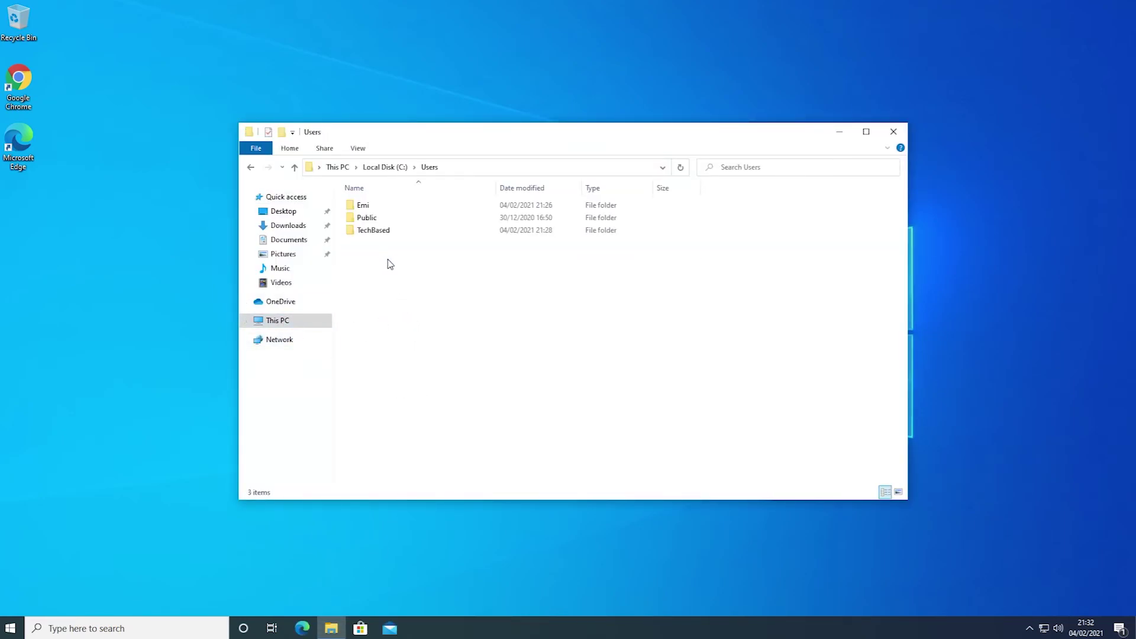
click(380, 210)
right_click(376, 206)
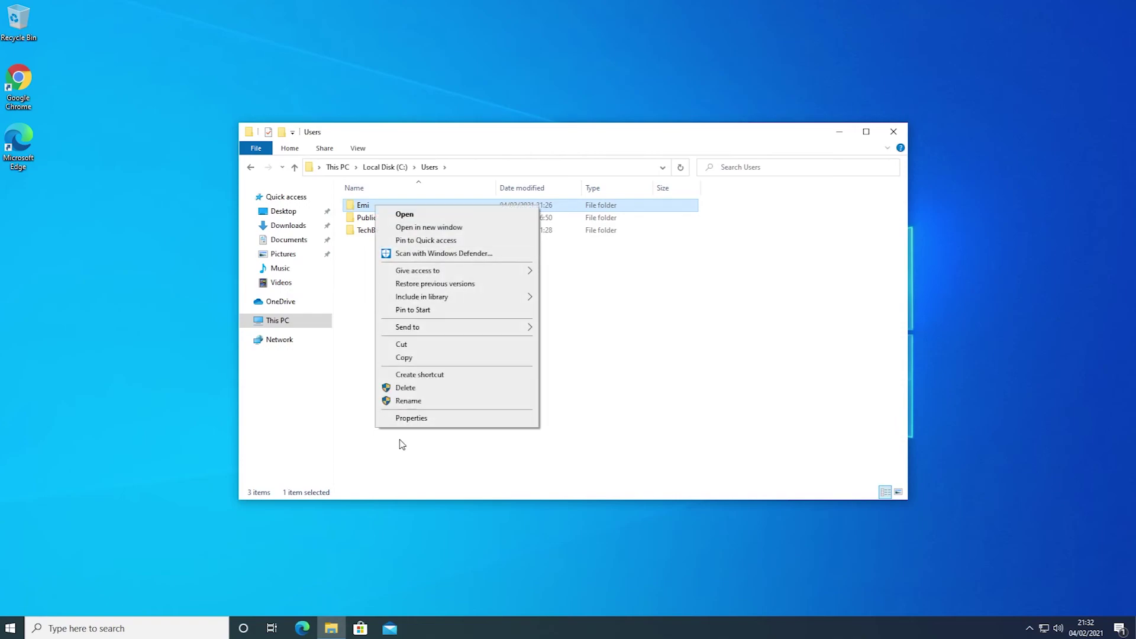
click(408, 401)
text(.)
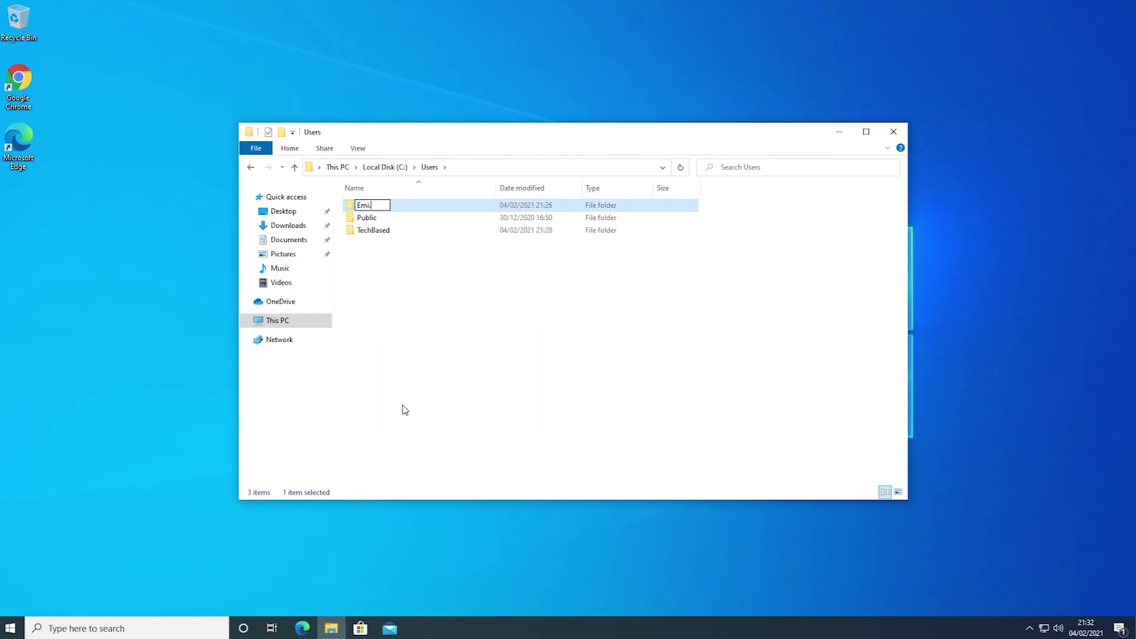
text(old)
key(Return)
click(386, 314)
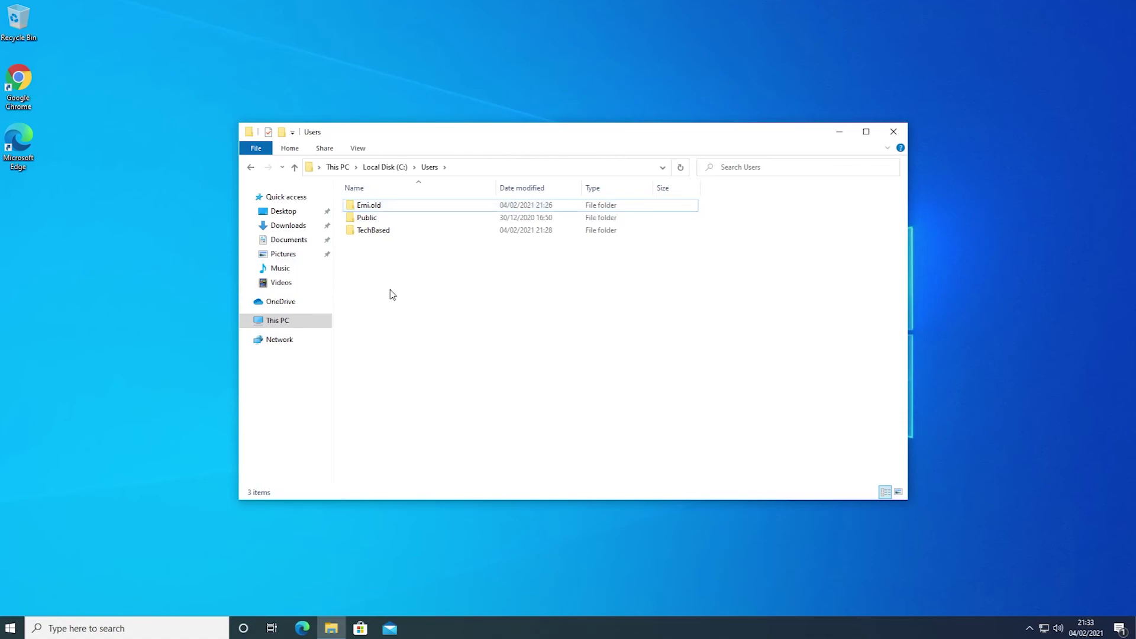
click(893, 131)
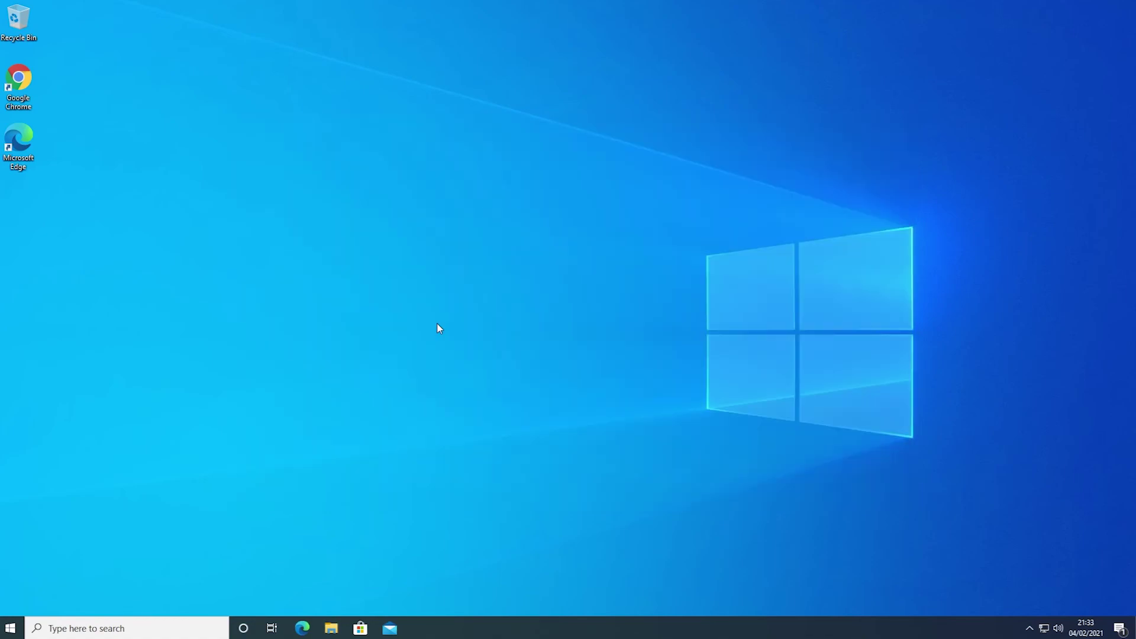